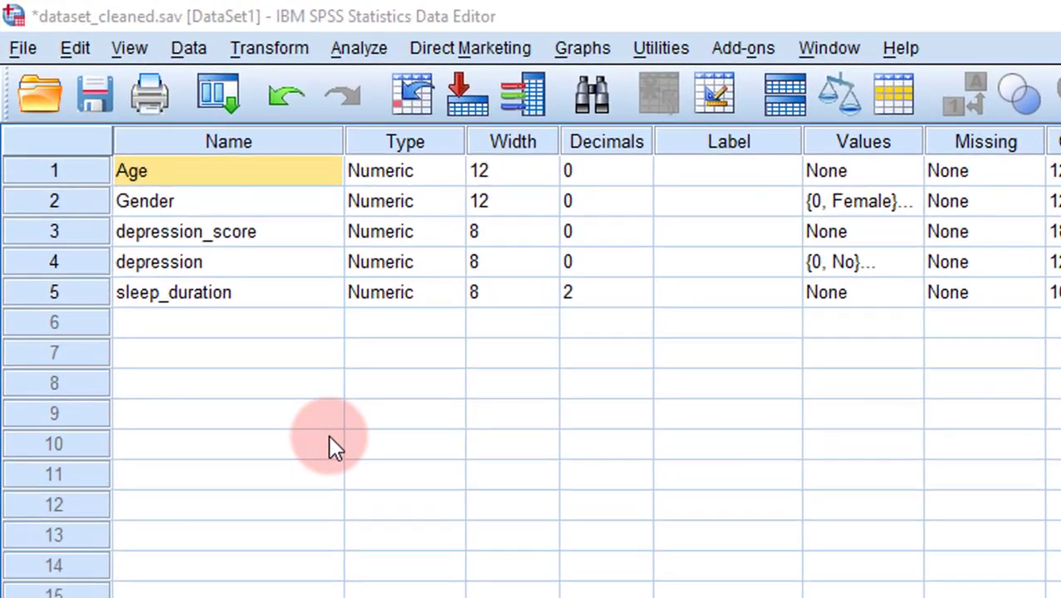
Look over the depression_score, sleep_duration, Gender and depression variables.
{"action": "left_click", "coordinate": [216, 300]}
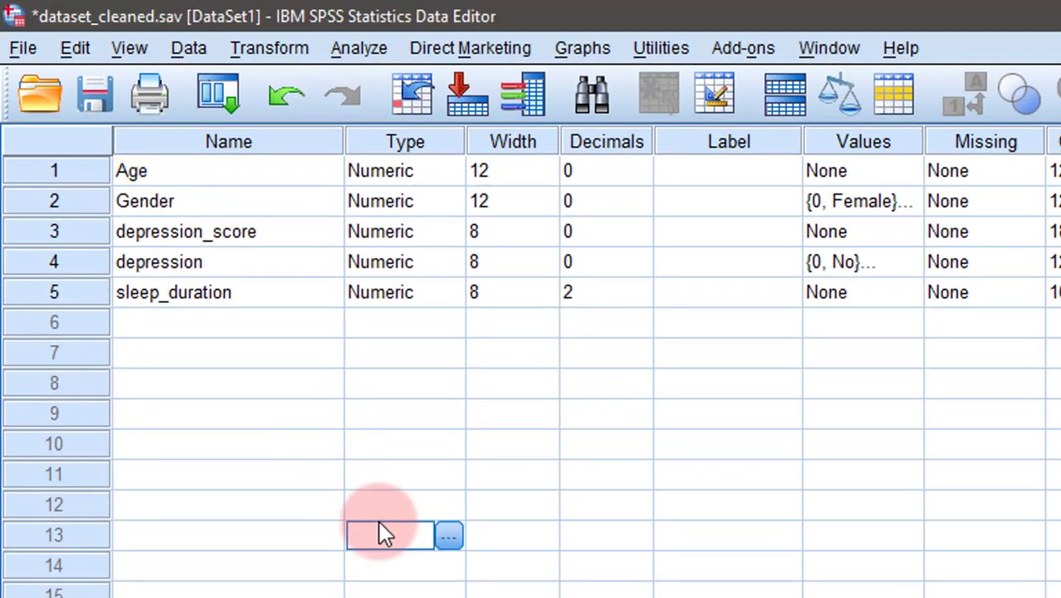
{"action": "left_click", "coordinate": [136, 175]}
{"action": "left_click", "coordinate": [187, 242]}
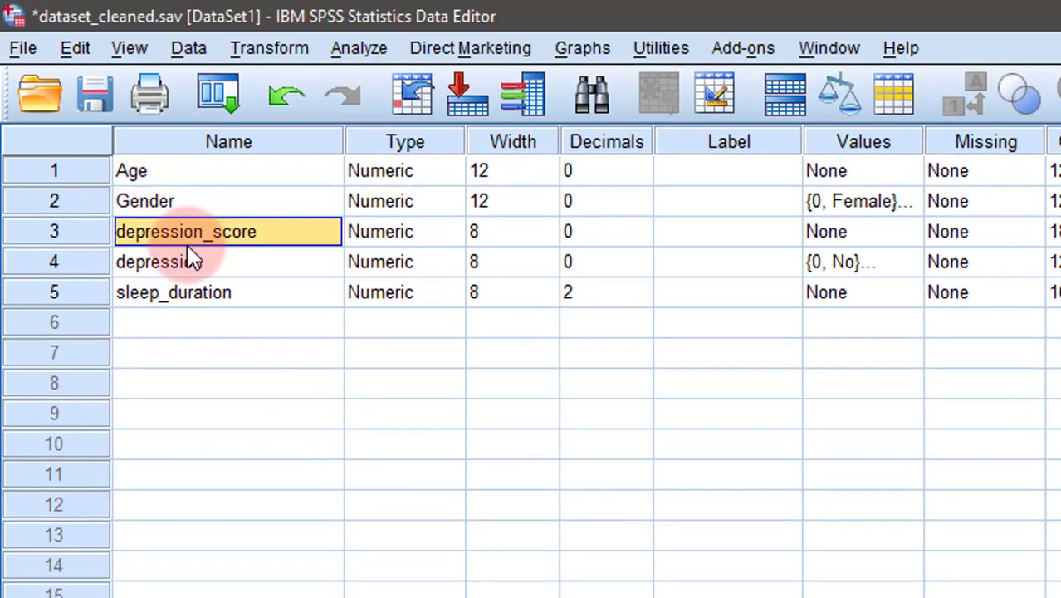
{"action": "left_click", "coordinate": [202, 302]}
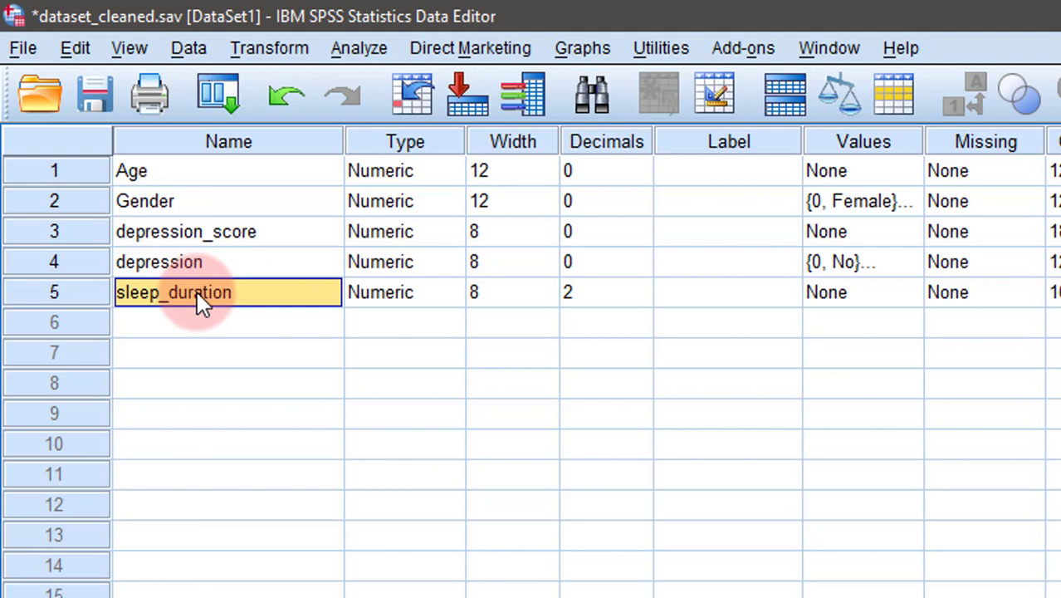
{"action": "left_click", "coordinate": [178, 209]}
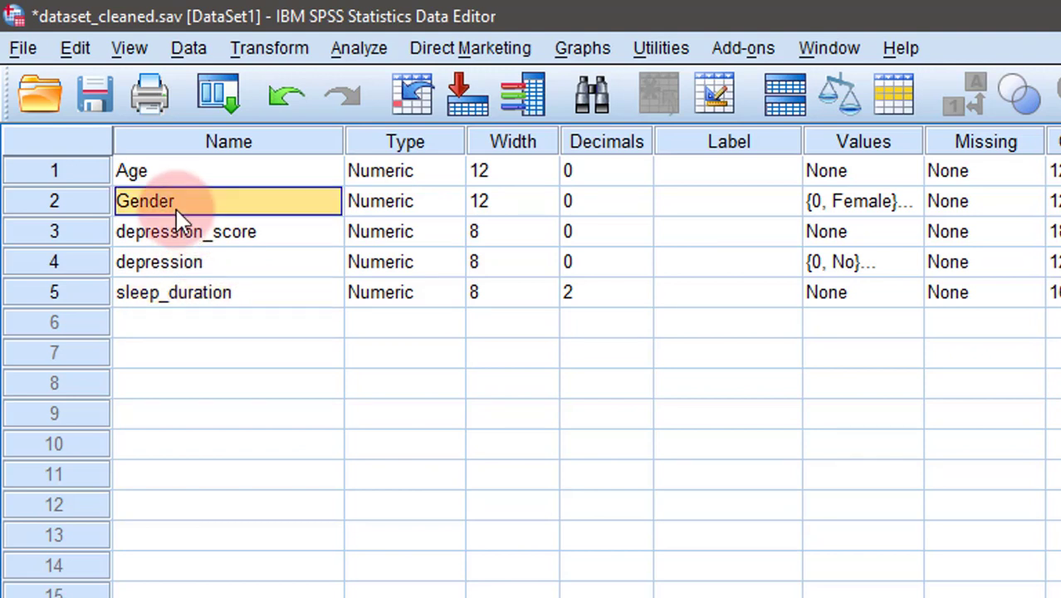
{"action": "left_click", "coordinate": [190, 273]}
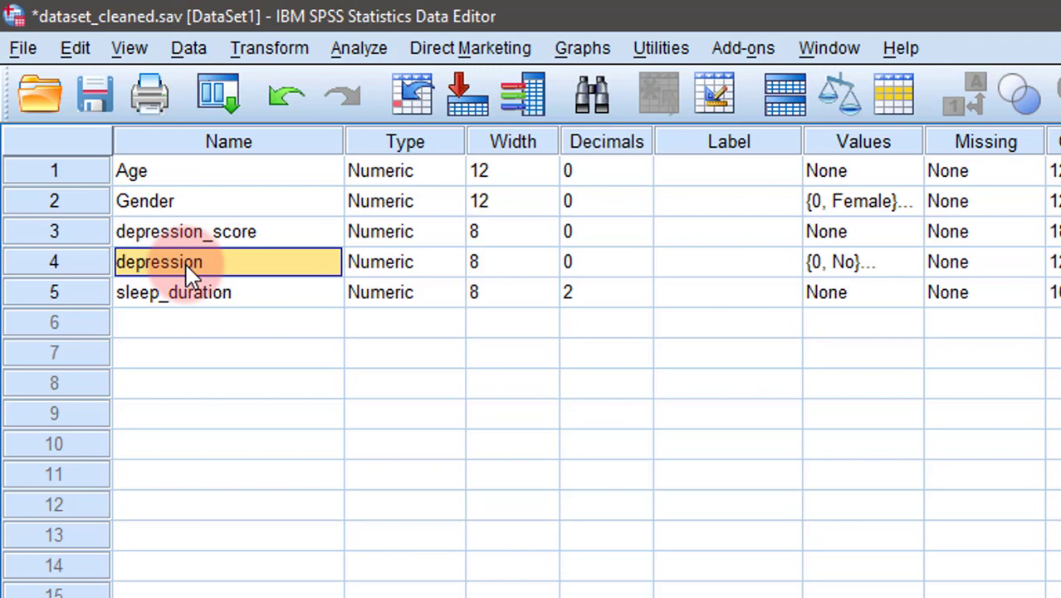
{"action": "left_click", "coordinate": [306, 454]}
{"action": "left_click", "coordinate": [207, 264]}
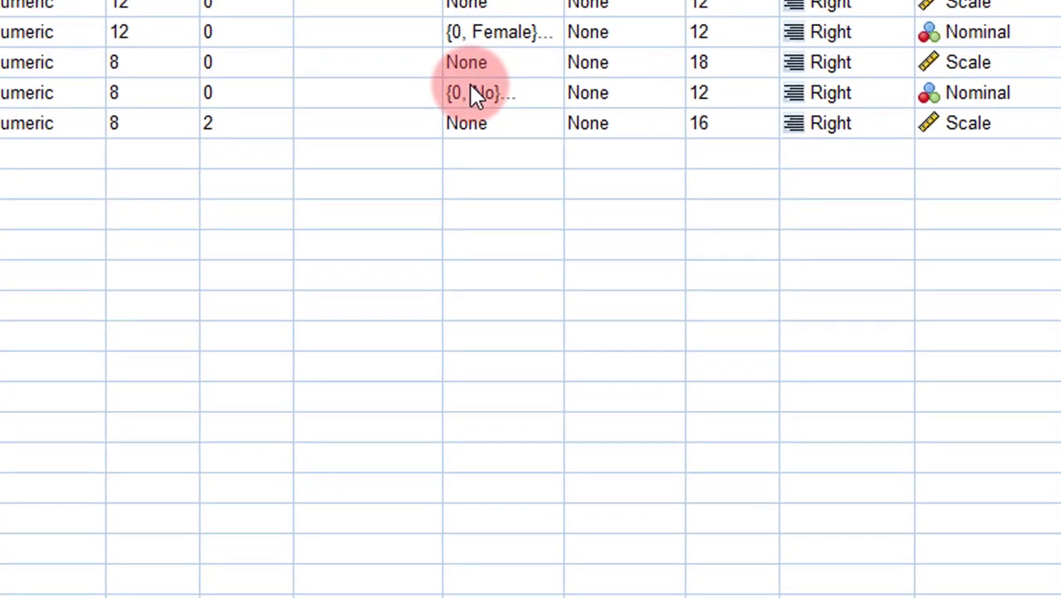
Check the value labels defined for the depression variable.
{"action": "left_click", "coordinate": [475, 94]}
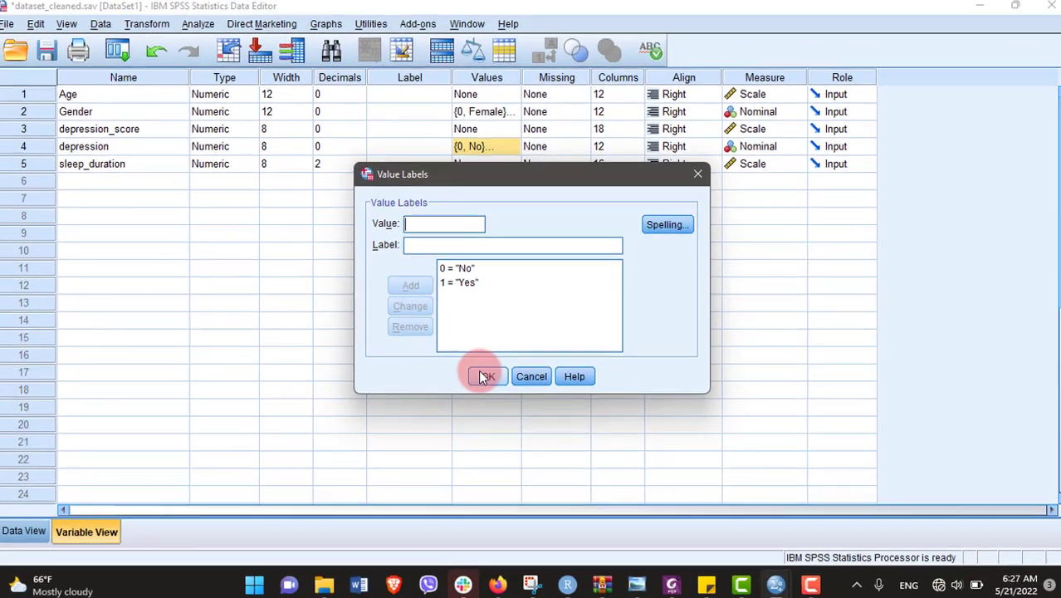
{"action": "left_click", "coordinate": [490, 492]}
{"action": "left_click", "coordinate": [303, 365]}
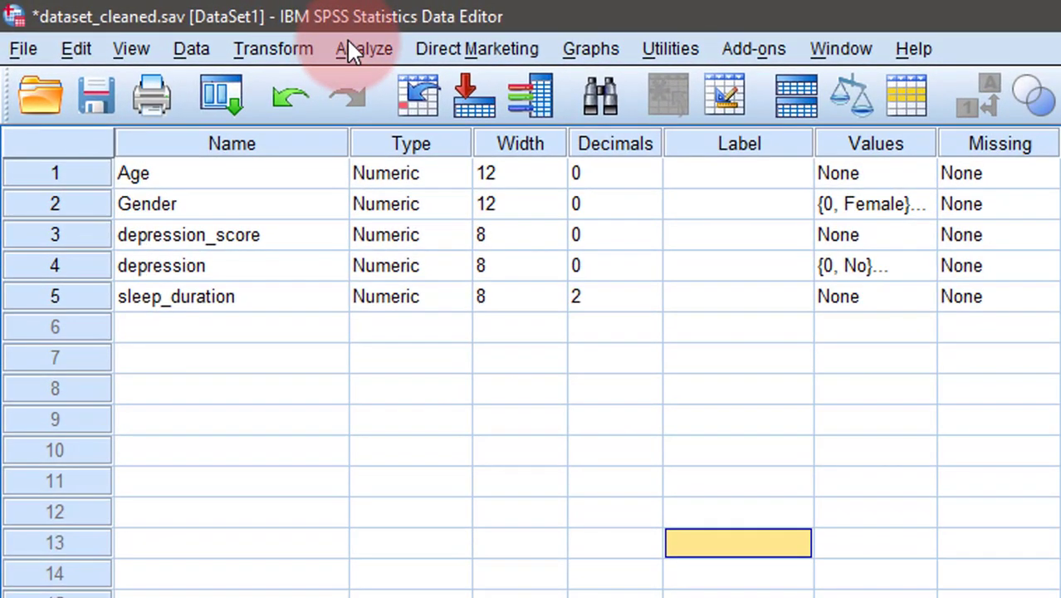
Run Frequencies on depression, giving 333 No and 69 Yes of 402 cases.
{"action": "left_click", "coordinate": [350, 50]}
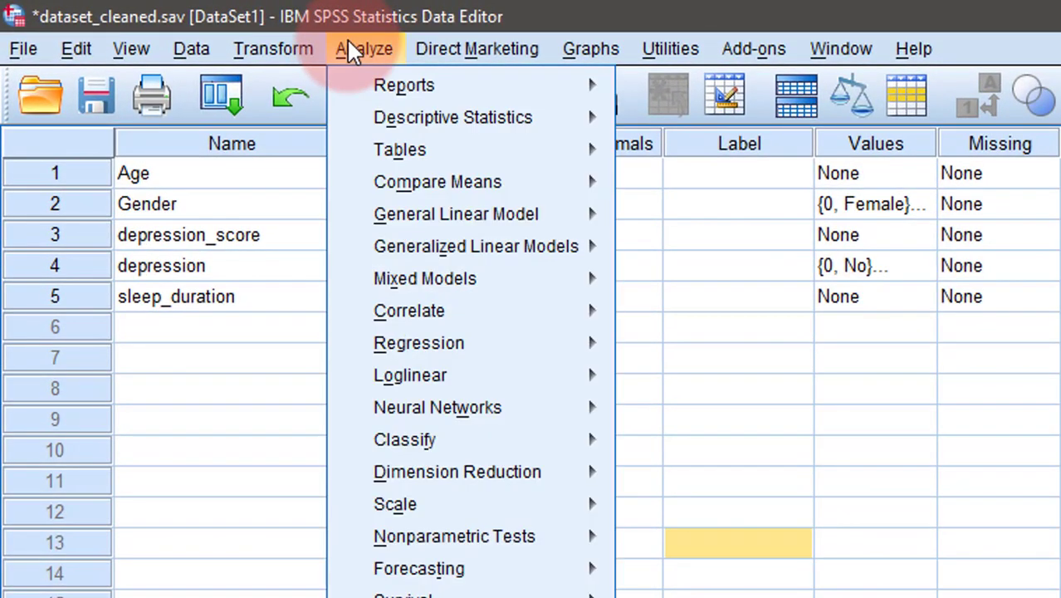
{"action": "mouse_move", "coordinate": [438, 117]}
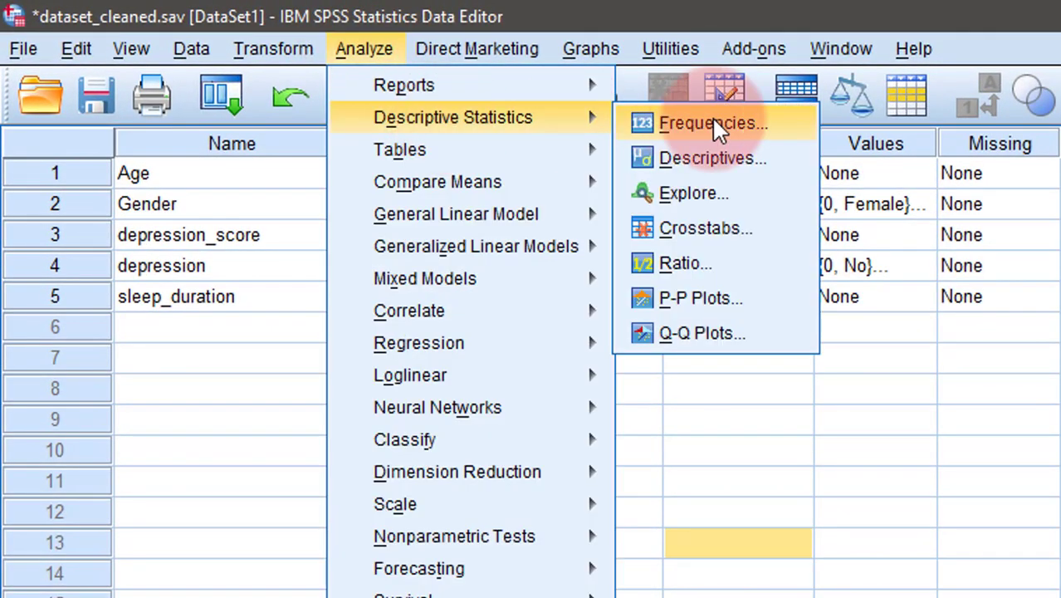
{"action": "left_click", "coordinate": [713, 122]}
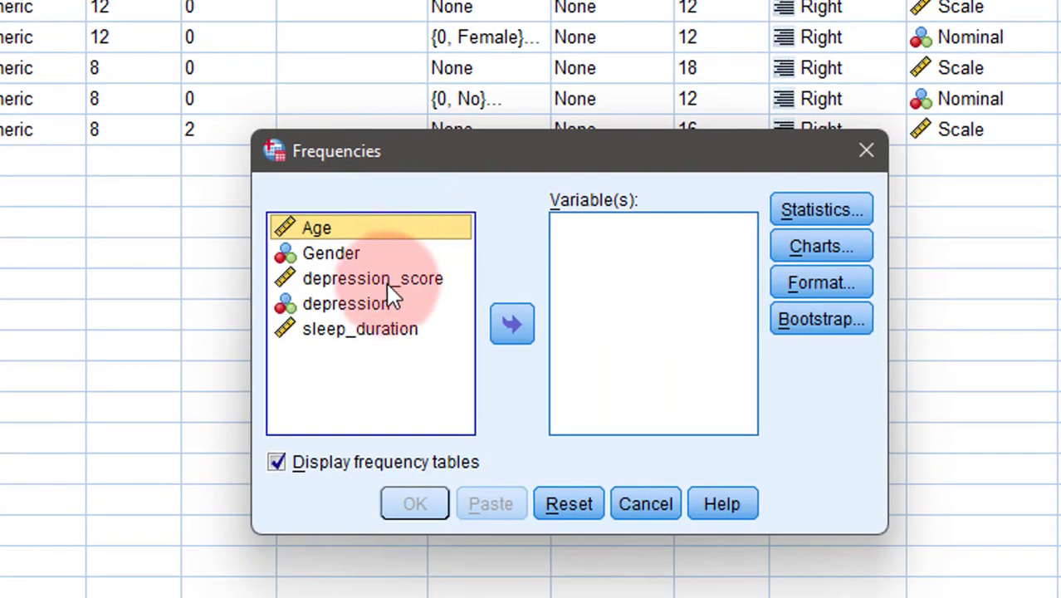
{"action": "left_click", "coordinate": [362, 308]}
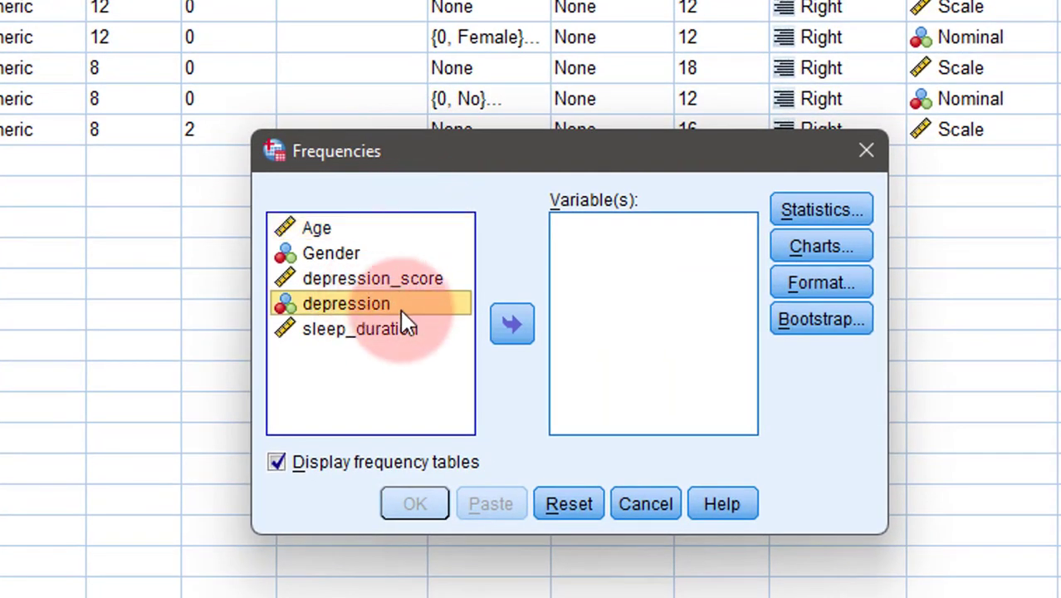
{"action": "left_click", "coordinate": [508, 325]}
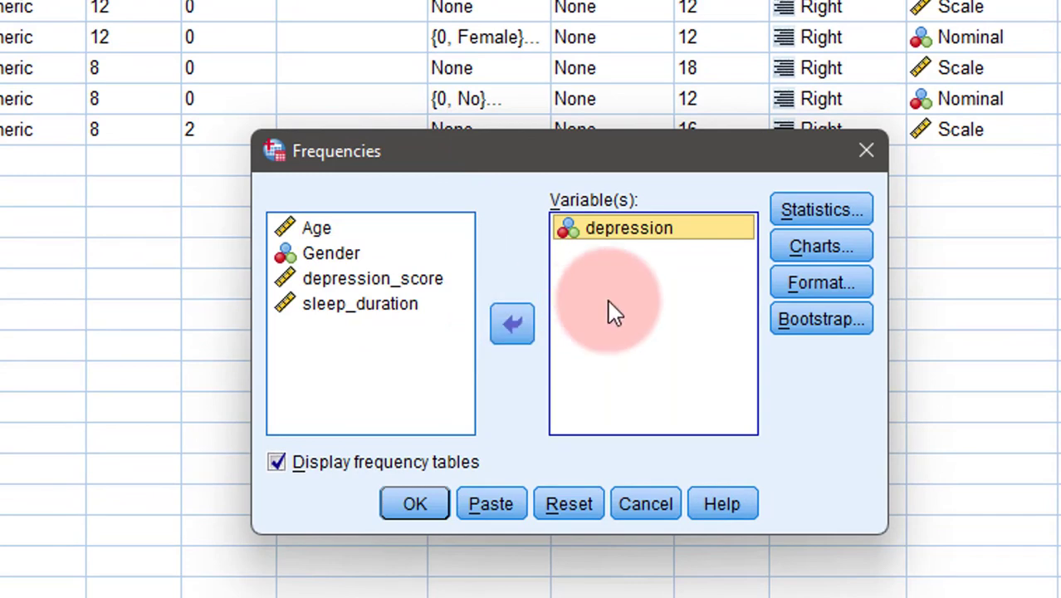
{"action": "left_click", "coordinate": [410, 510]}
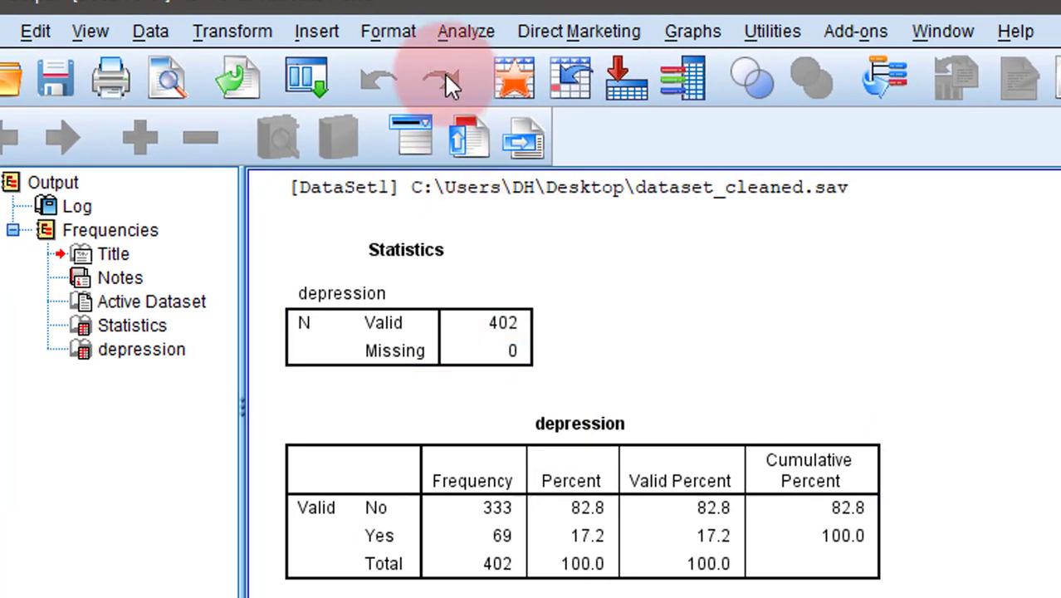
Start a one-sample nonparametric test and go to its Fields settings.
{"action": "left_click", "coordinate": [457, 25]}
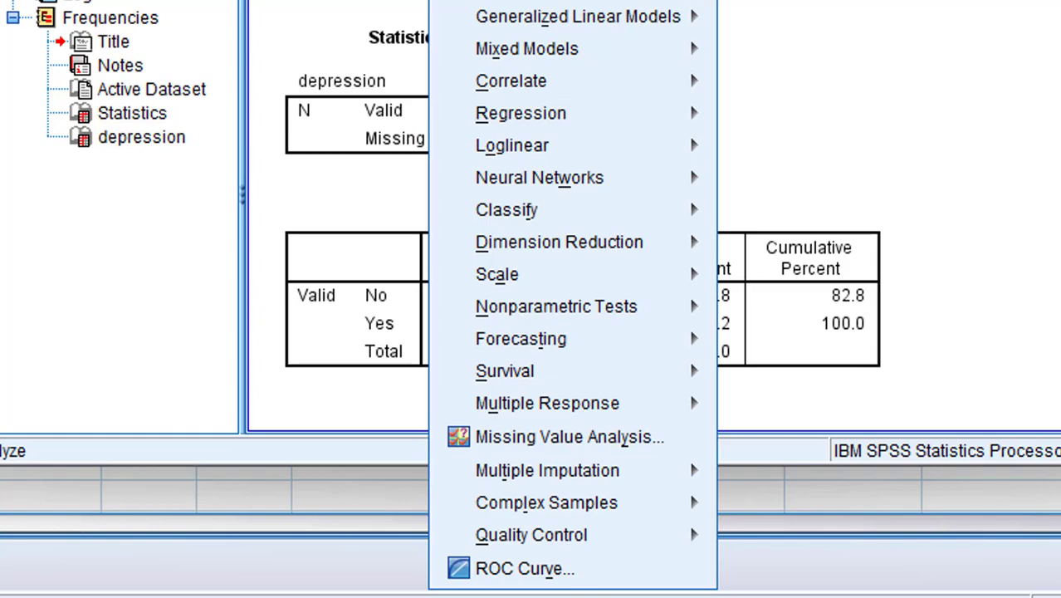
{"action": "mouse_move", "coordinate": [541, 307]}
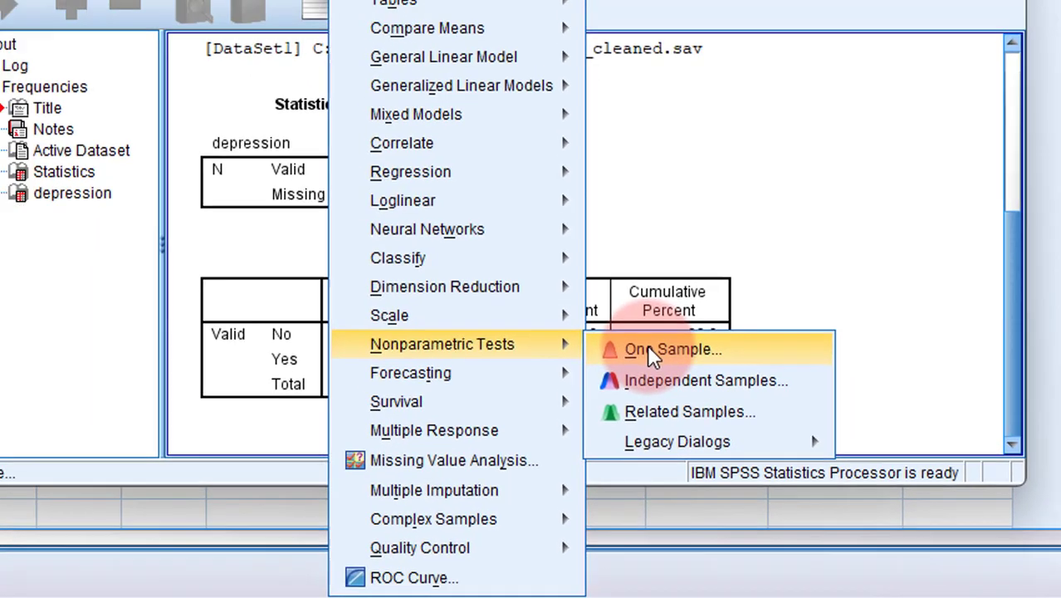
{"action": "left_click", "coordinate": [646, 312]}
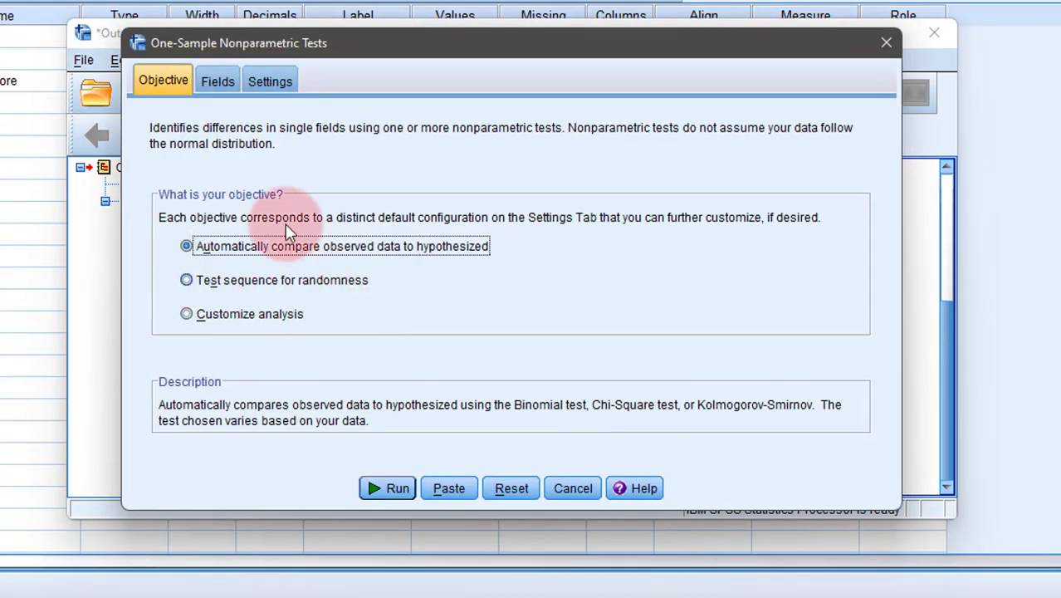
{"action": "left_click", "coordinate": [219, 82]}
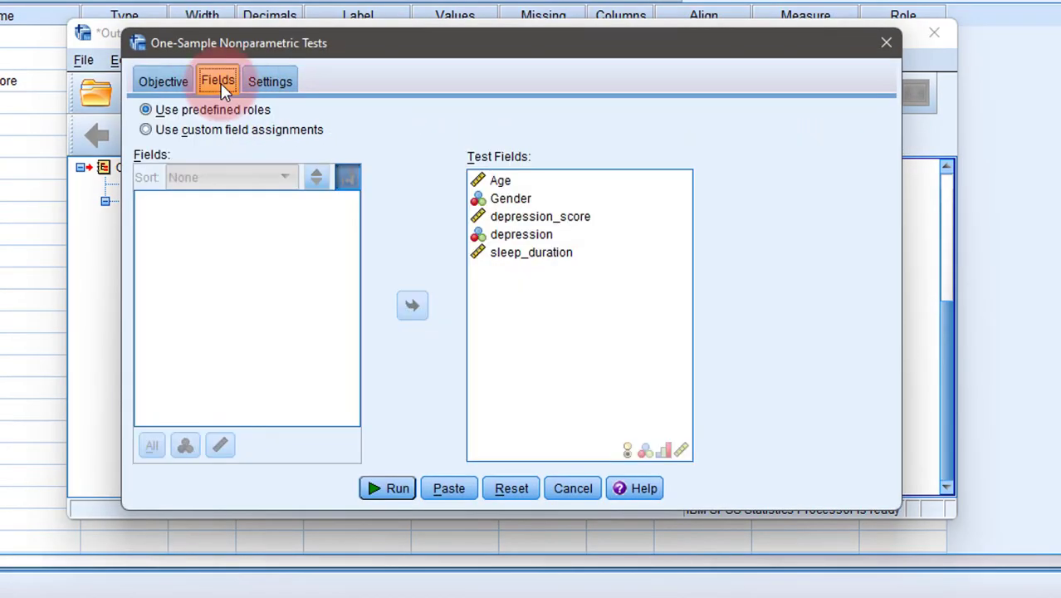
Remove all existing test fields and move depression into Test Fields.
{"action": "left_click", "coordinate": [527, 218]}
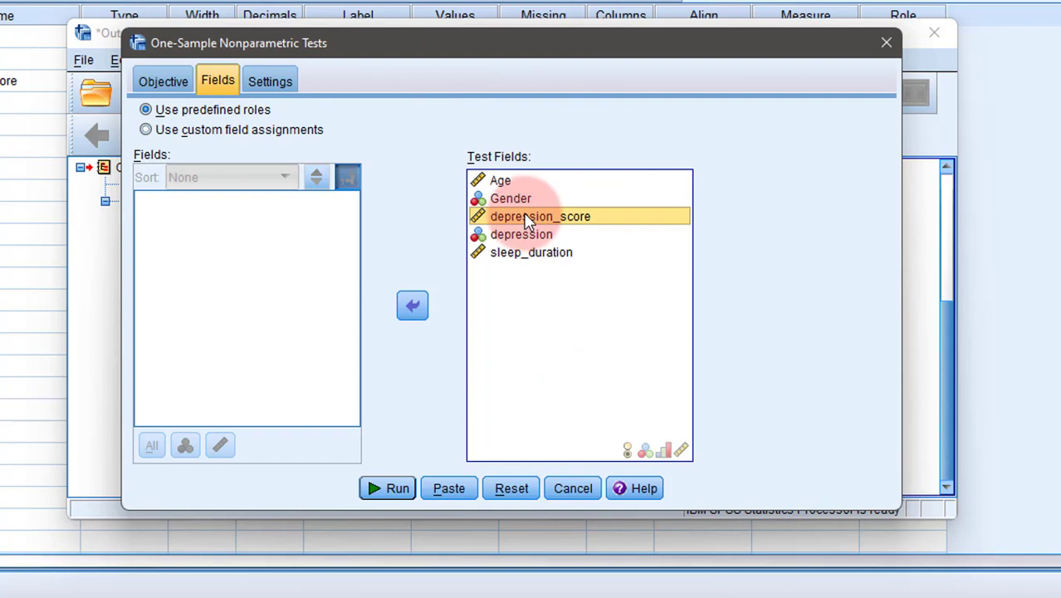
{"action": "key", "text": "ctrl+a"}
{"action": "left_click", "coordinate": [415, 305]}
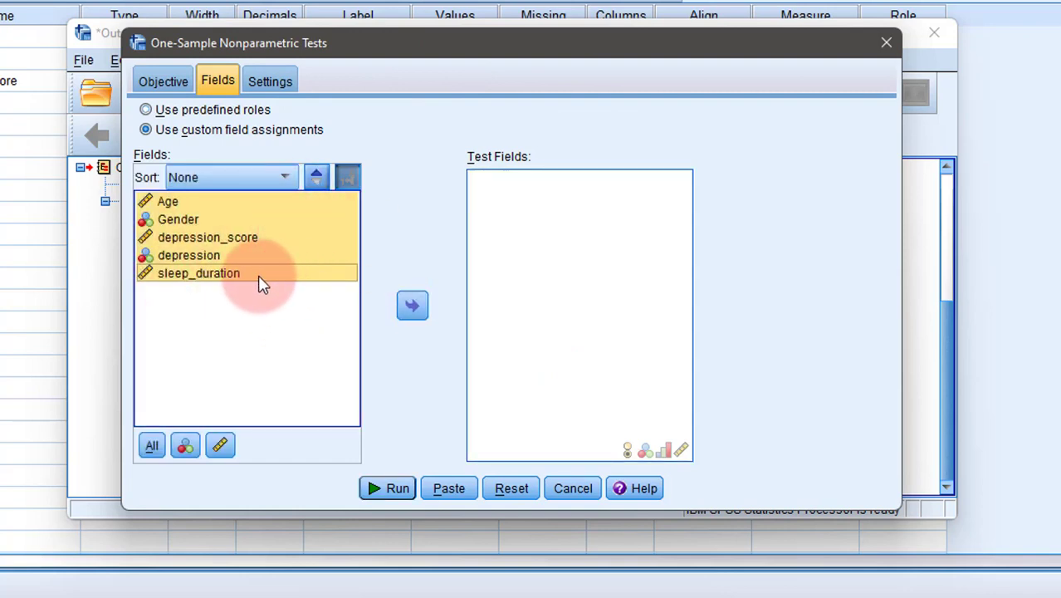
{"action": "left_click", "coordinate": [227, 260]}
{"action": "left_click", "coordinate": [415, 305]}
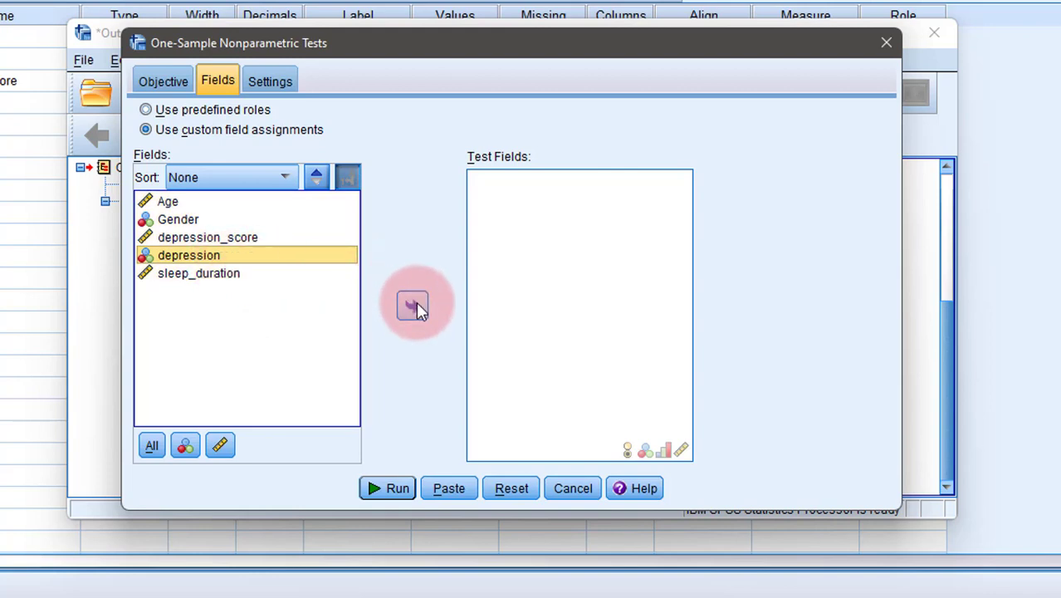
{"action": "left_click", "coordinate": [279, 307]}
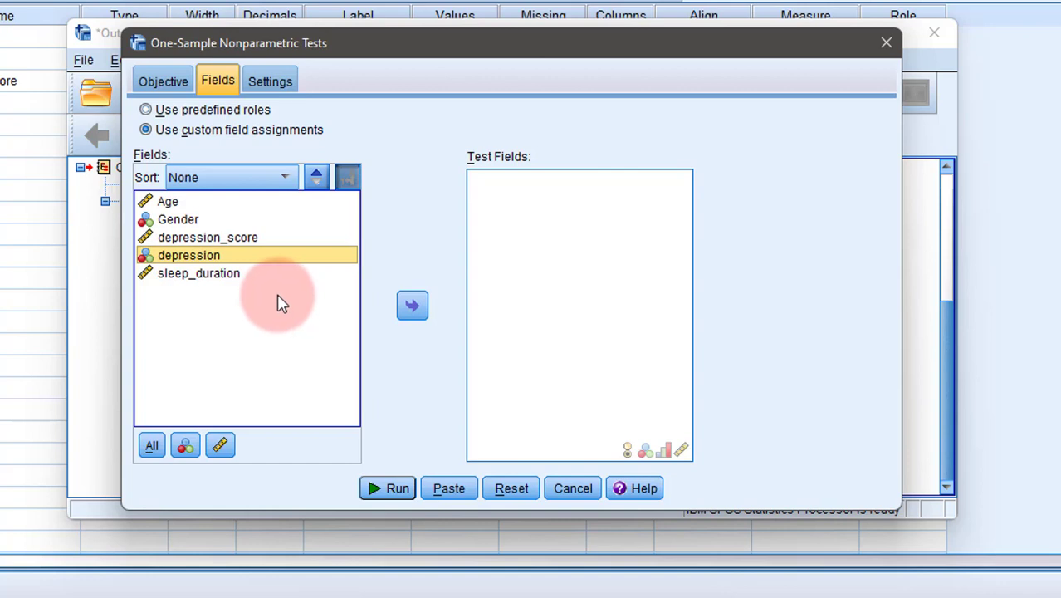
{"action": "left_click", "coordinate": [420, 304]}
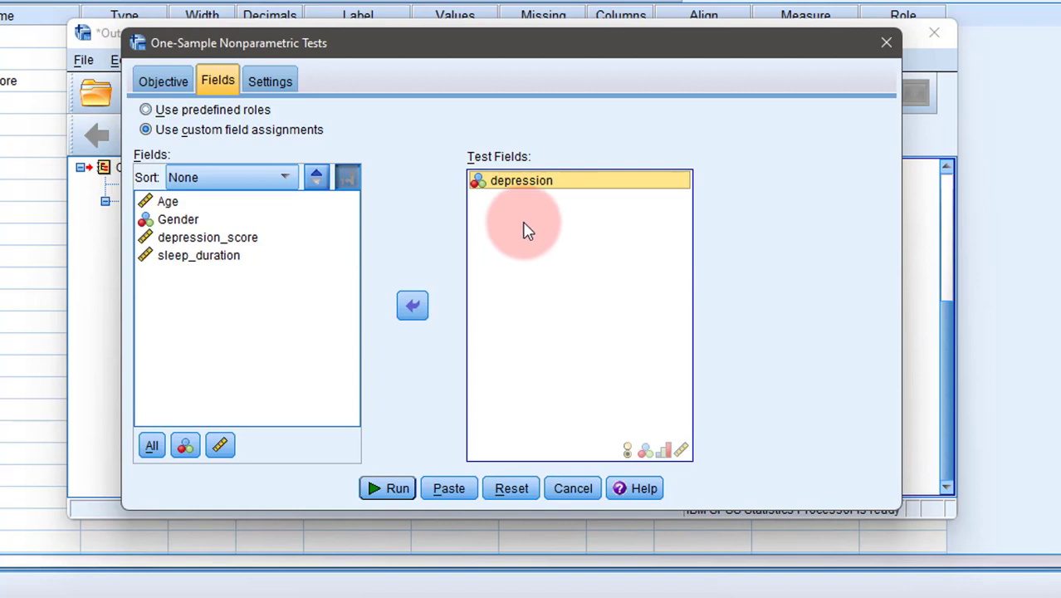
Switch the test settings to customized tests with the Binomial test enabled.
{"action": "left_click", "coordinate": [271, 71]}
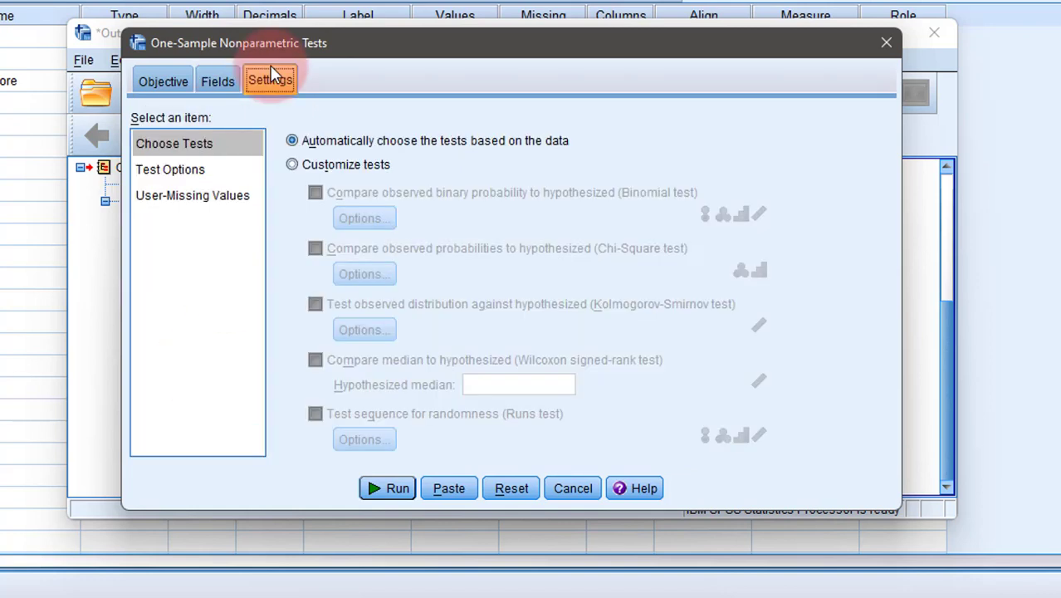
{"action": "left_click", "coordinate": [288, 167]}
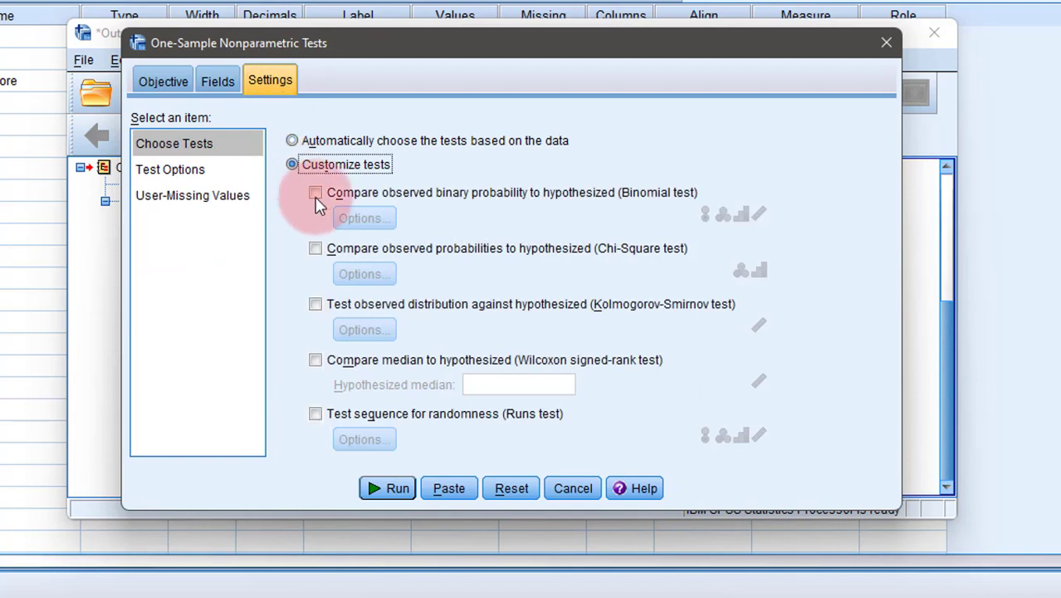
{"action": "left_click", "coordinate": [316, 194]}
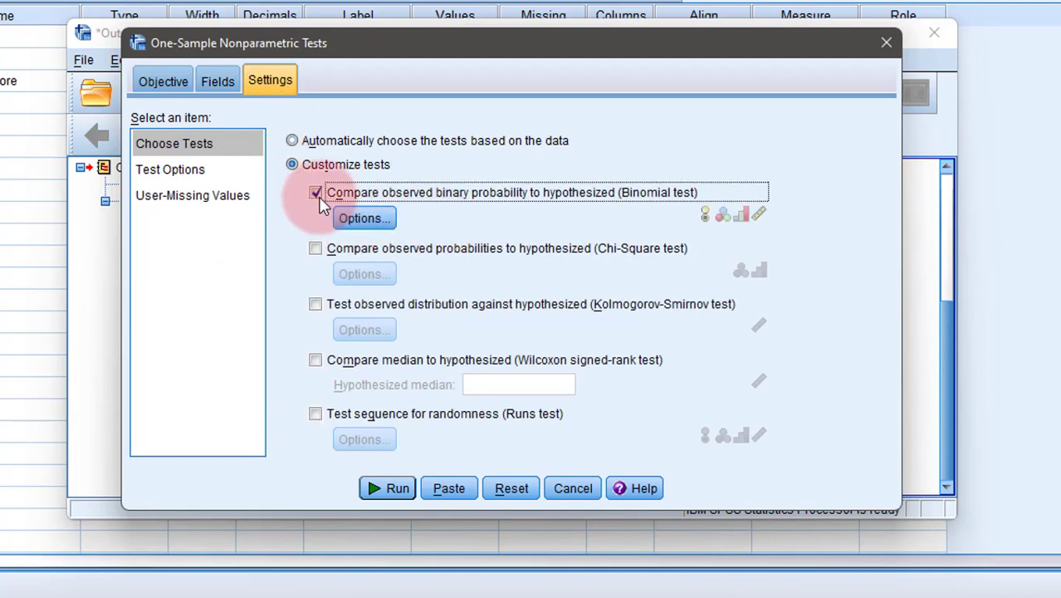
Set binomial options: Clopper-Pearson confidence interval and success category value 1.
{"action": "left_click", "coordinate": [362, 216]}
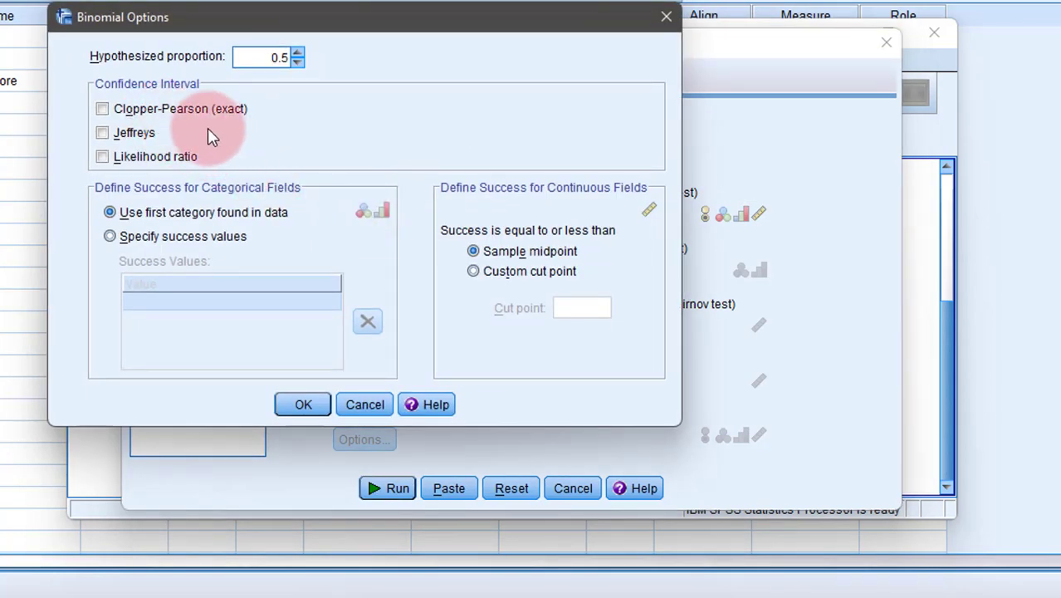
{"action": "left_click", "coordinate": [102, 109]}
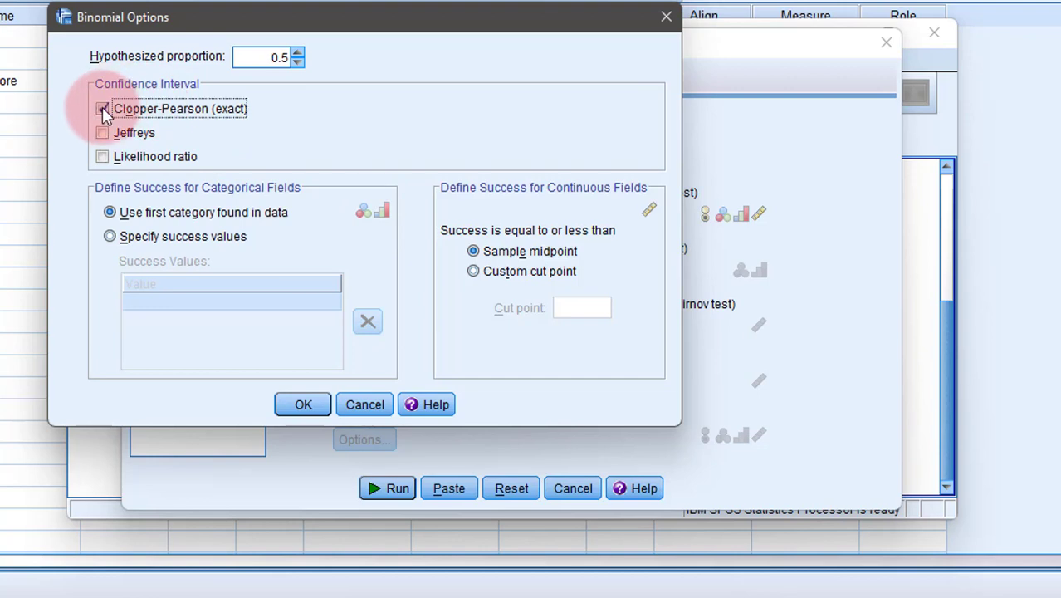
{"action": "left_click", "coordinate": [110, 236]}
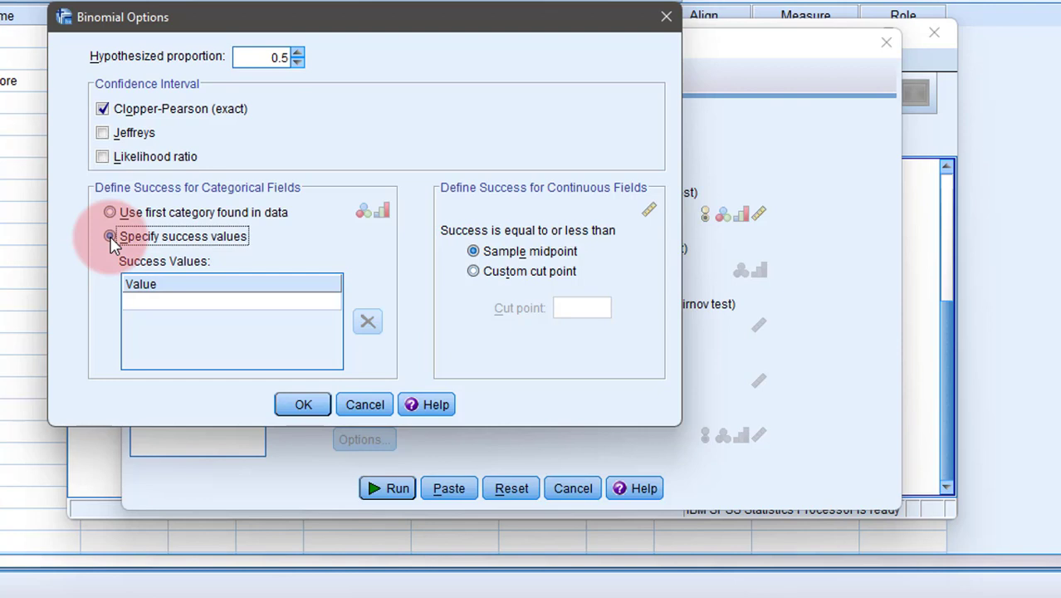
{"action": "left_click", "coordinate": [138, 303]}
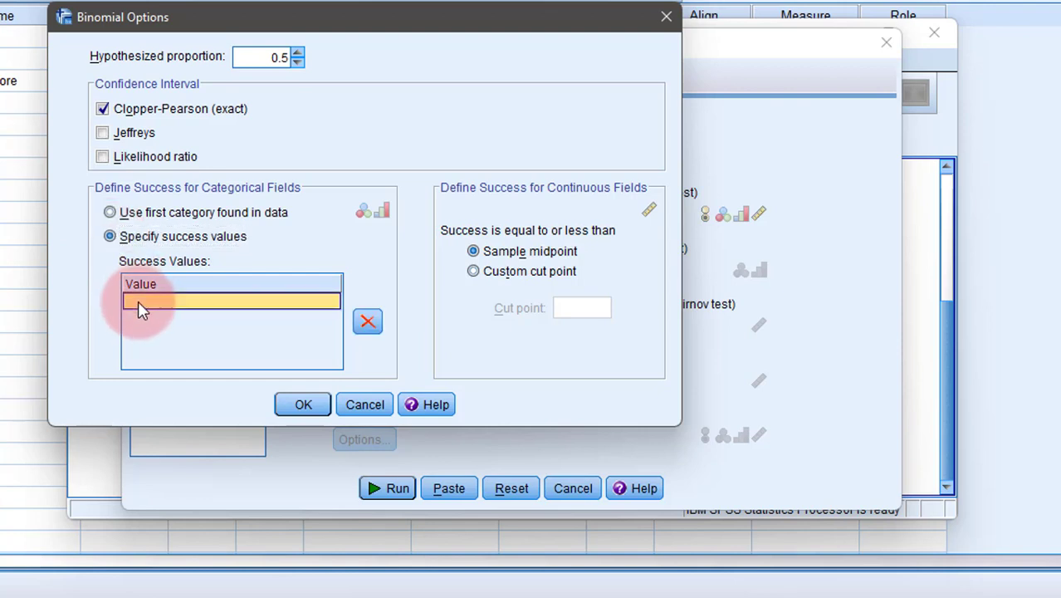
{"action": "type", "text": "1"}
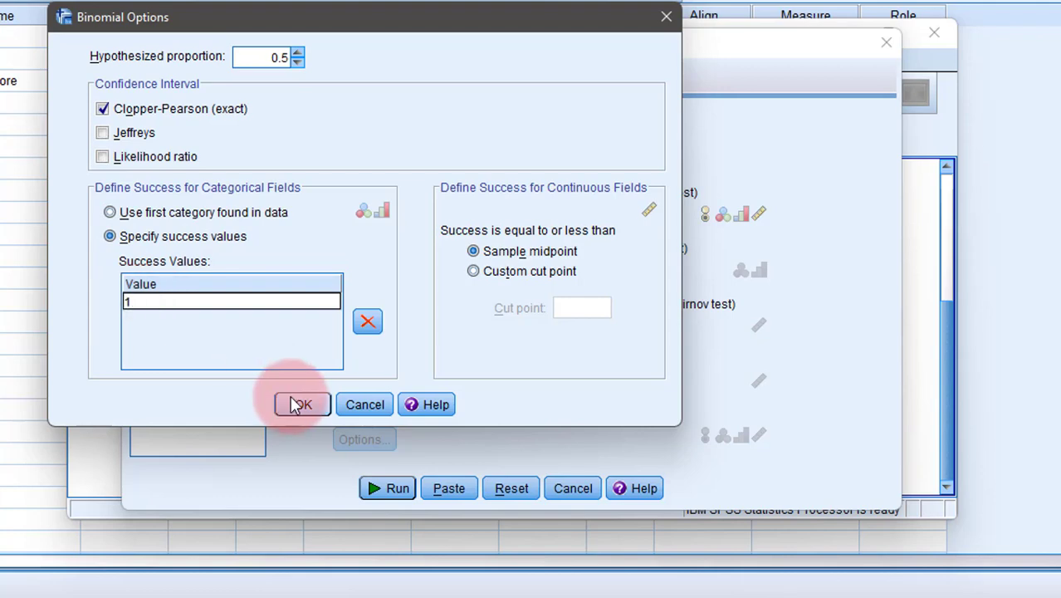
{"action": "left_click", "coordinate": [298, 404]}
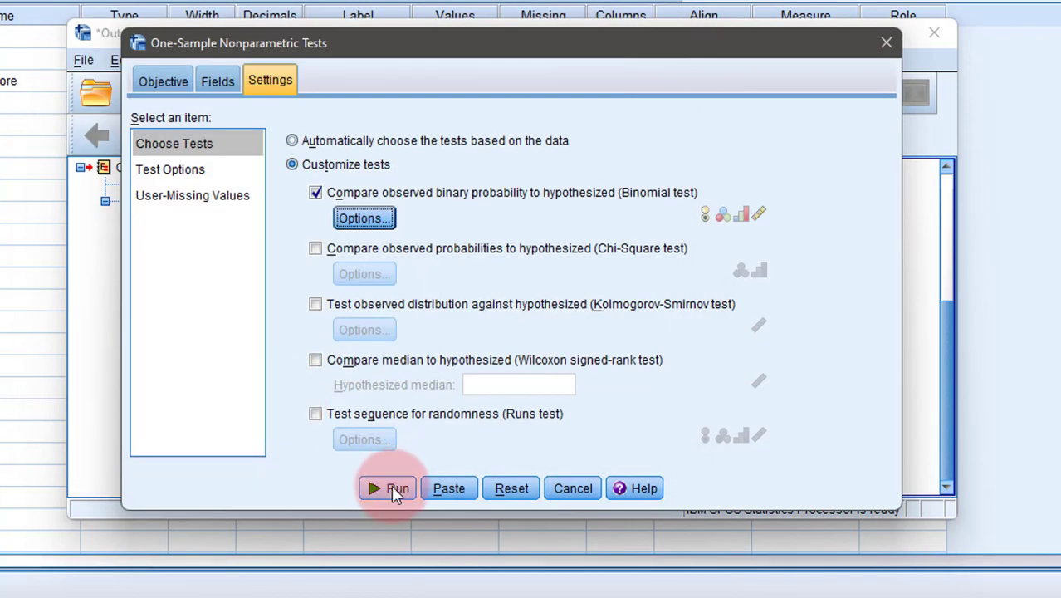
Run the binomial test and select its Hypothesis Test Summary output object.
{"action": "left_click", "coordinate": [391, 488]}
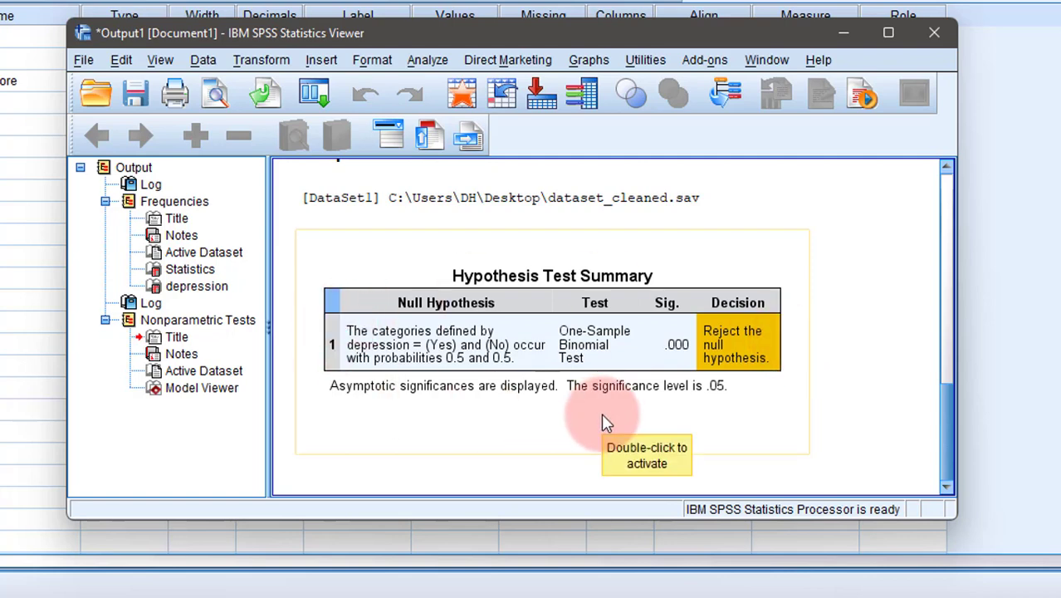
{"action": "left_click", "coordinate": [571, 355]}
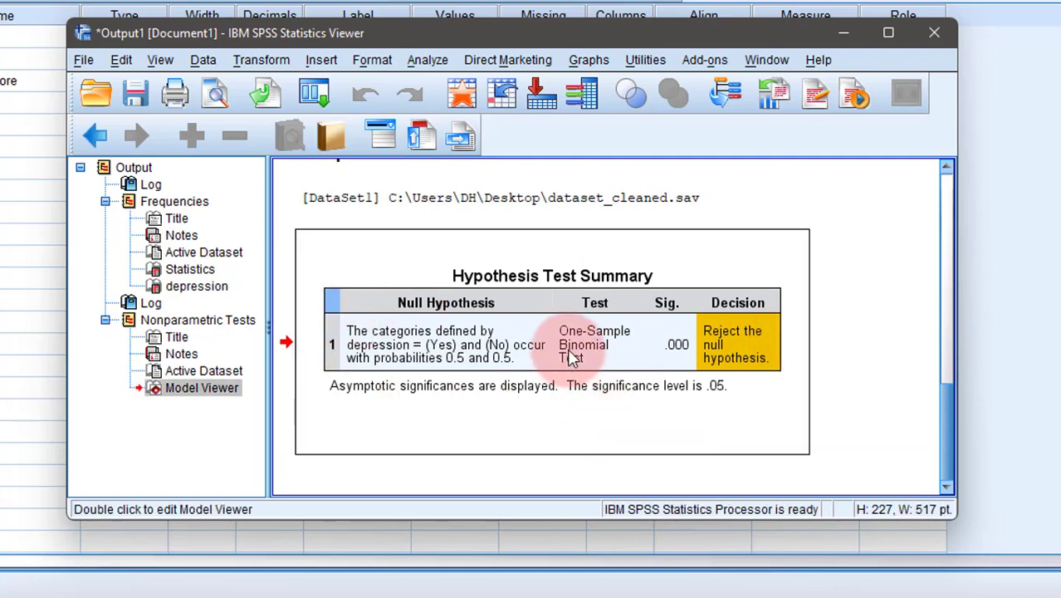
Open the binomial test results in a maximized Model Viewer.
{"action": "double_click", "coordinate": [572, 356]}
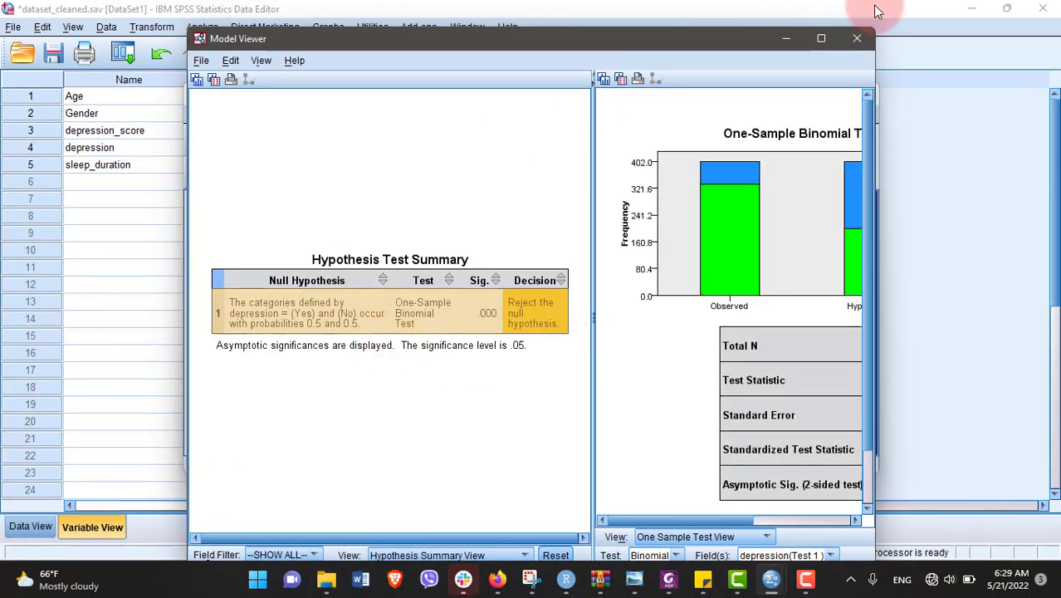
{"action": "left_click", "coordinate": [821, 38]}
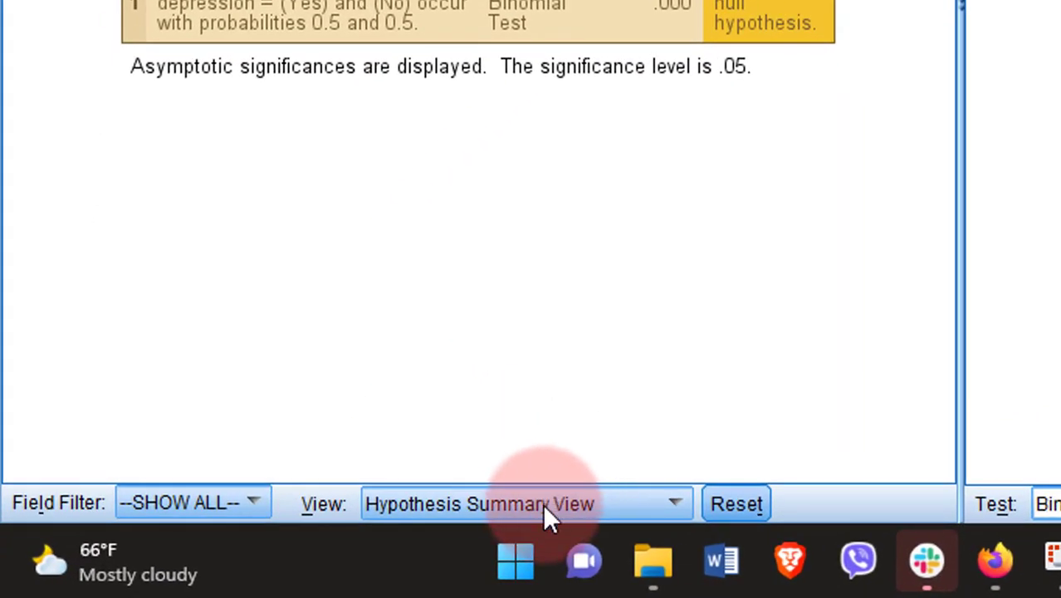
{"action": "left_click", "coordinate": [605, 508]}
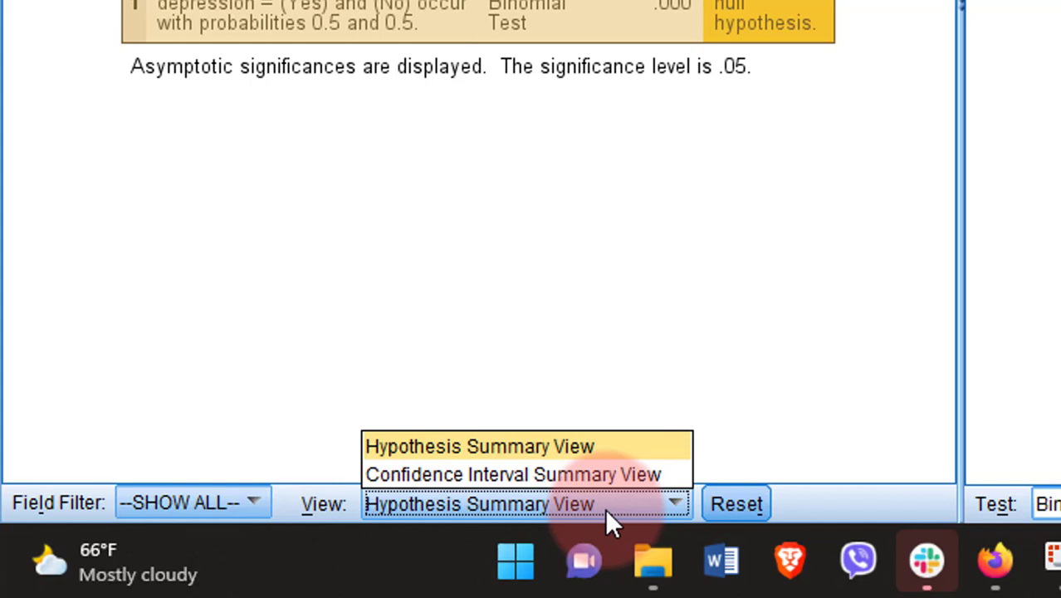
Switch the Model Viewer to Confidence Interval Summary View, showing .172 (.136 to .212).
{"action": "left_click", "coordinate": [558, 476]}
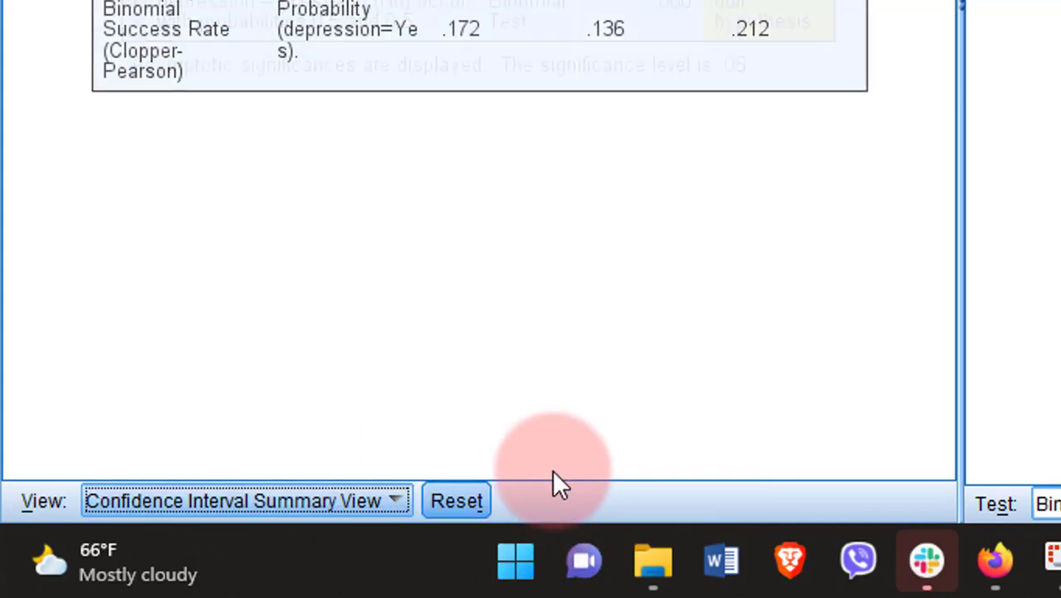